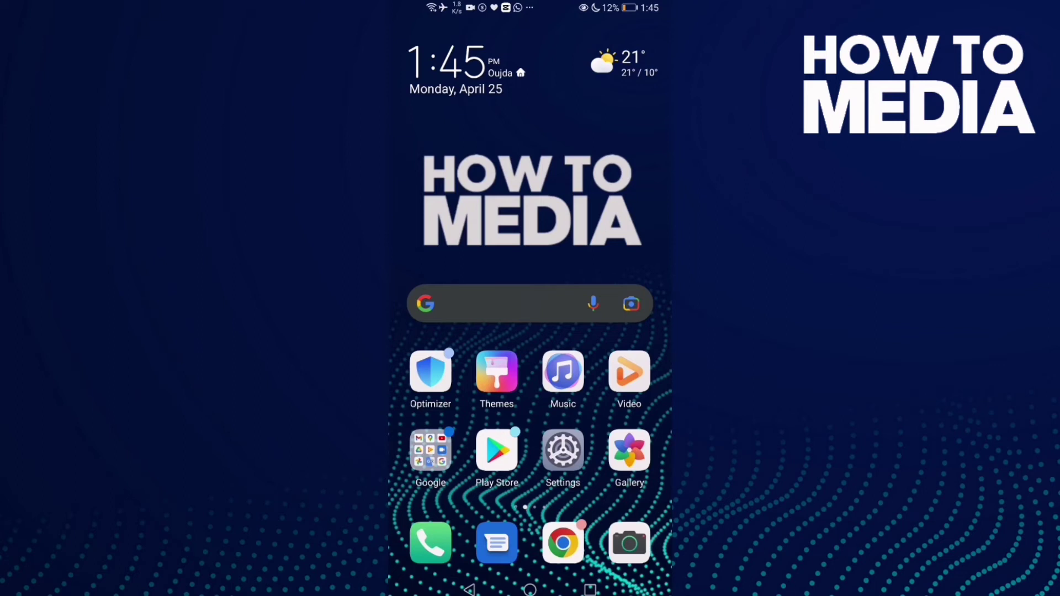
Step: Swipe the Android home screen left to the page holding the Opera Mini icon
drag(596, 331, 431, 331)
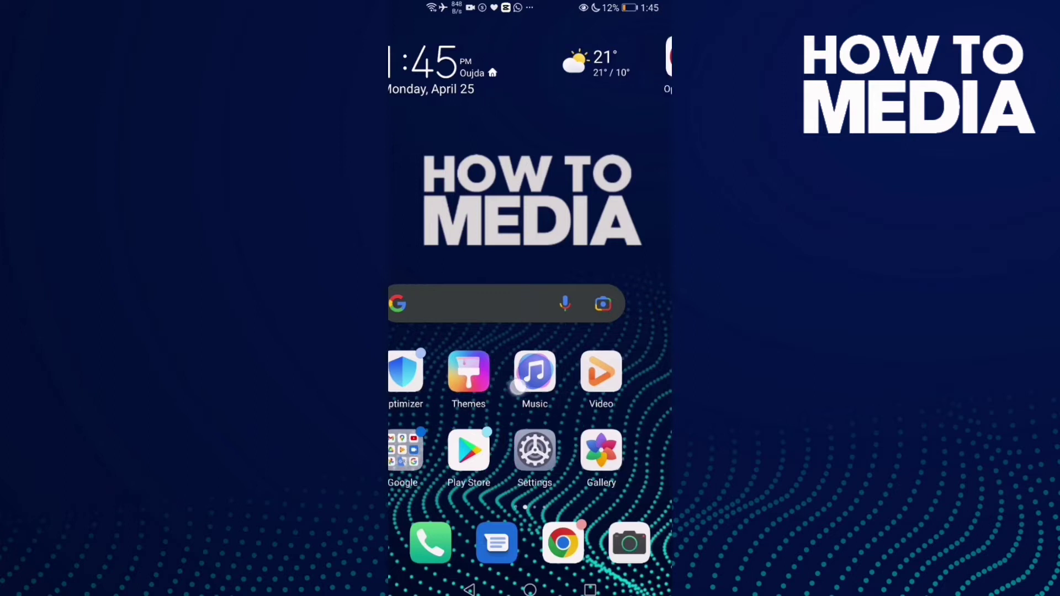
Step: Launch Opera Mini and bring up its main menu with the red Opera button
click(431, 57)
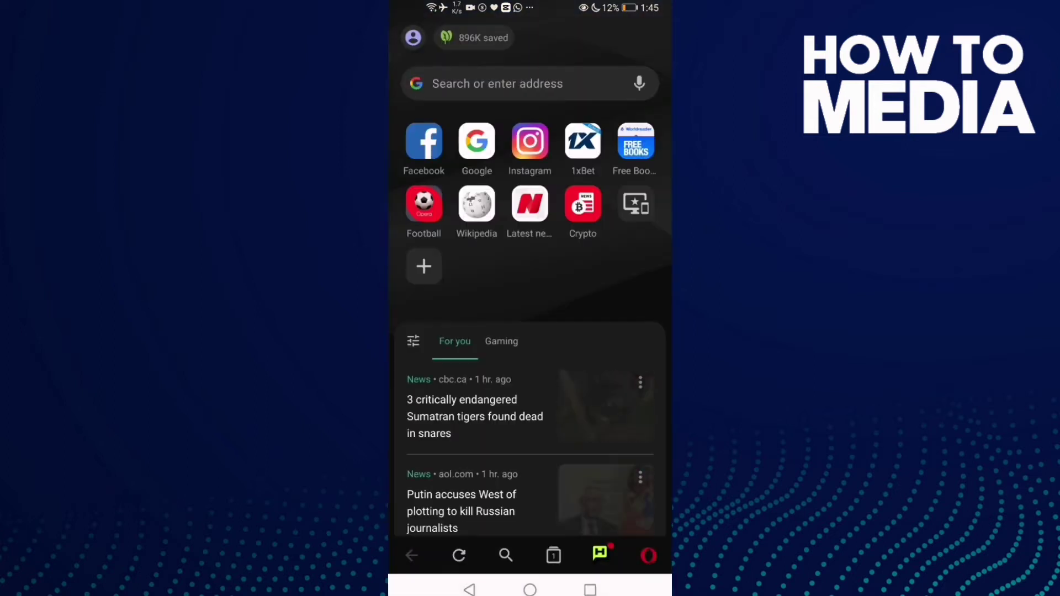
scroll(530, 332, down, 5)
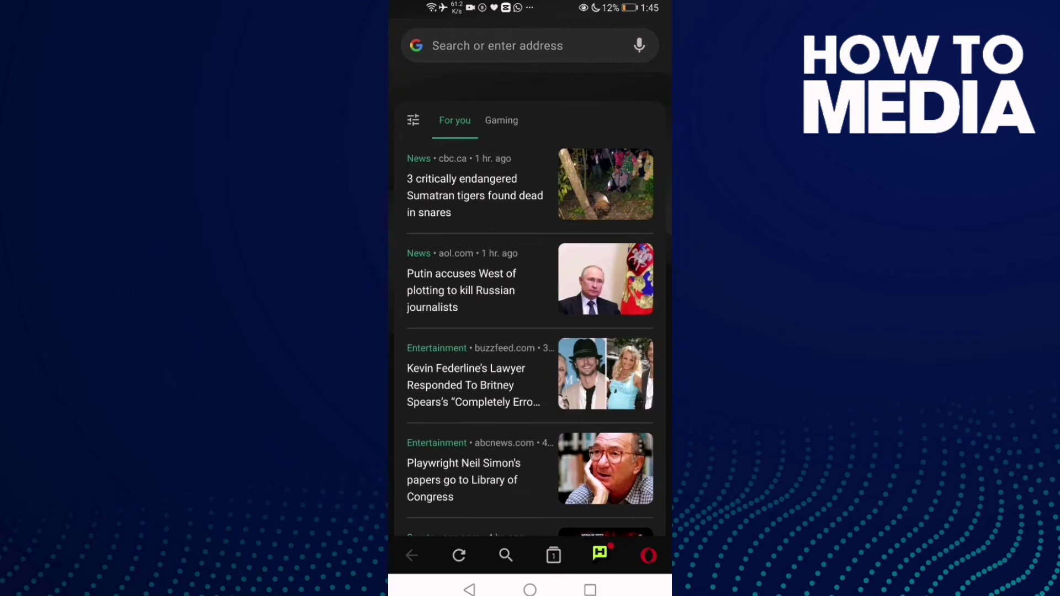
scroll(530, 331, down, 1)
scroll(638, 421, down, 1)
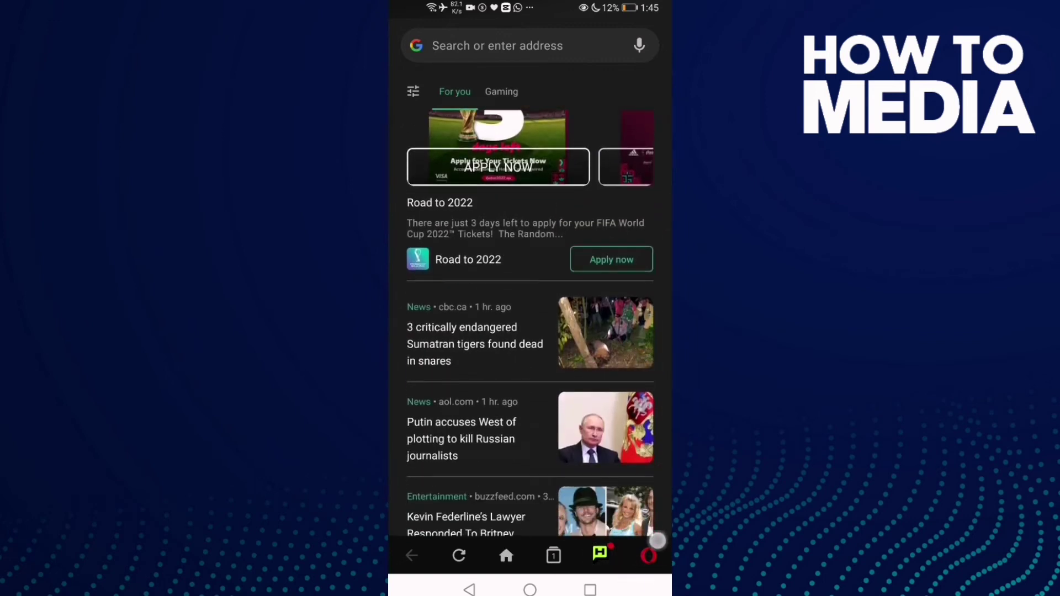
click(653, 557)
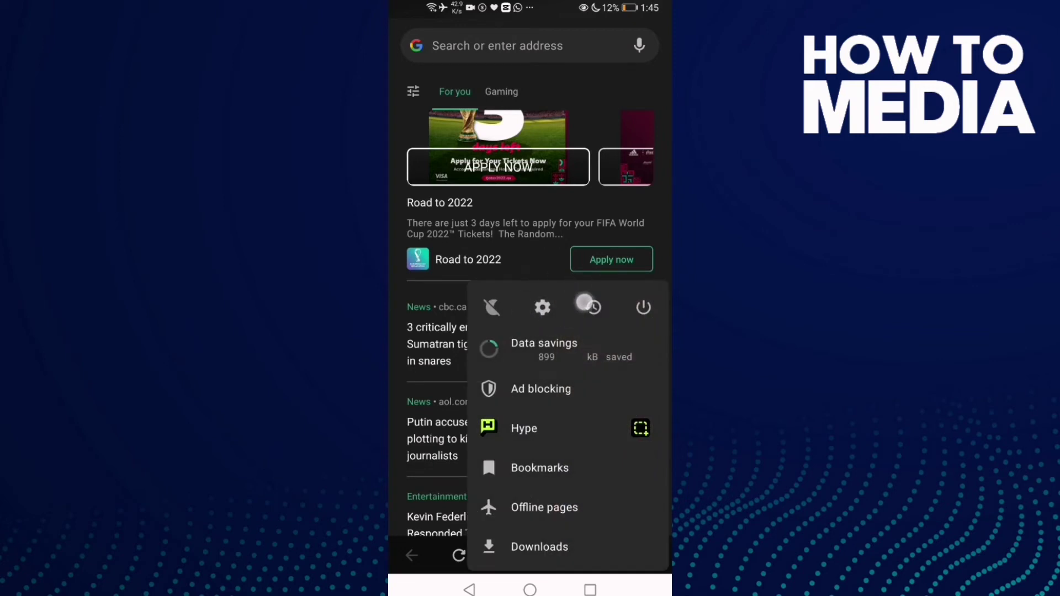
Step: Go through Opera Mini's Settings to the Ad blocking settings page
drag(580, 303, 539, 306)
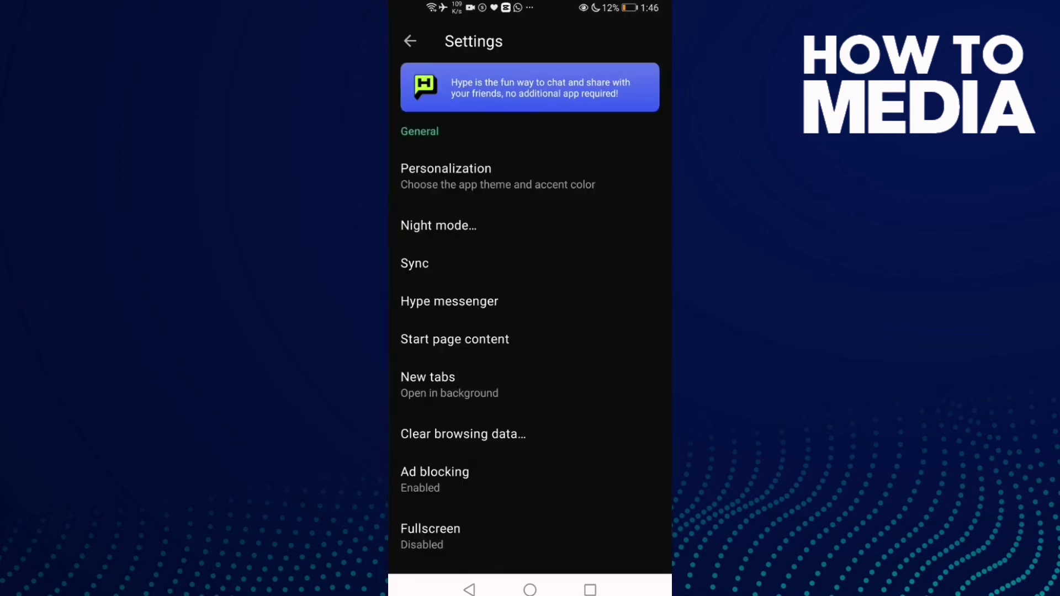
scroll(549, 308, down, 5)
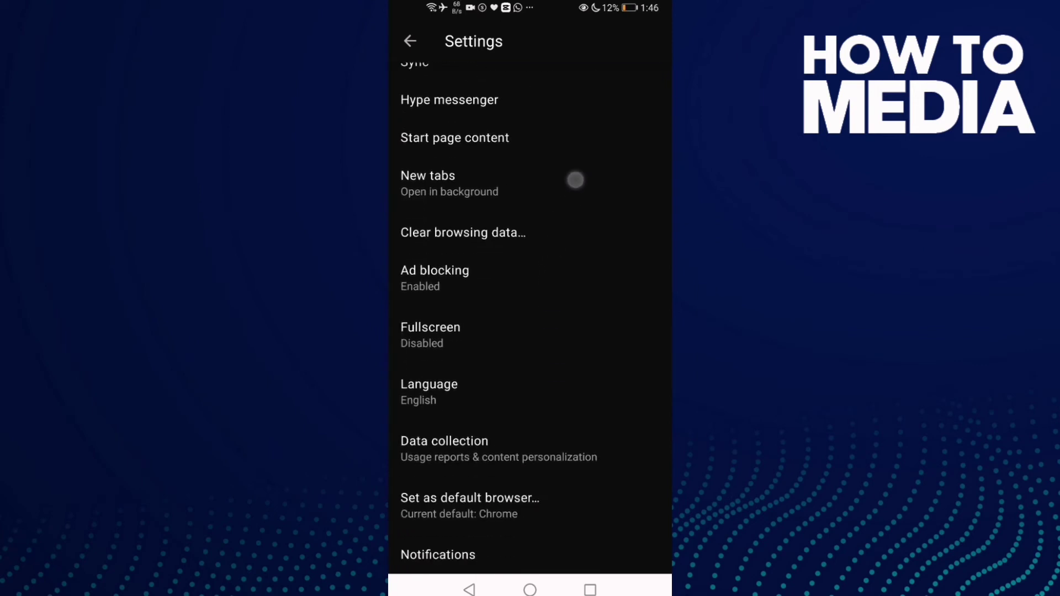
scroll(546, 237, down, 3)
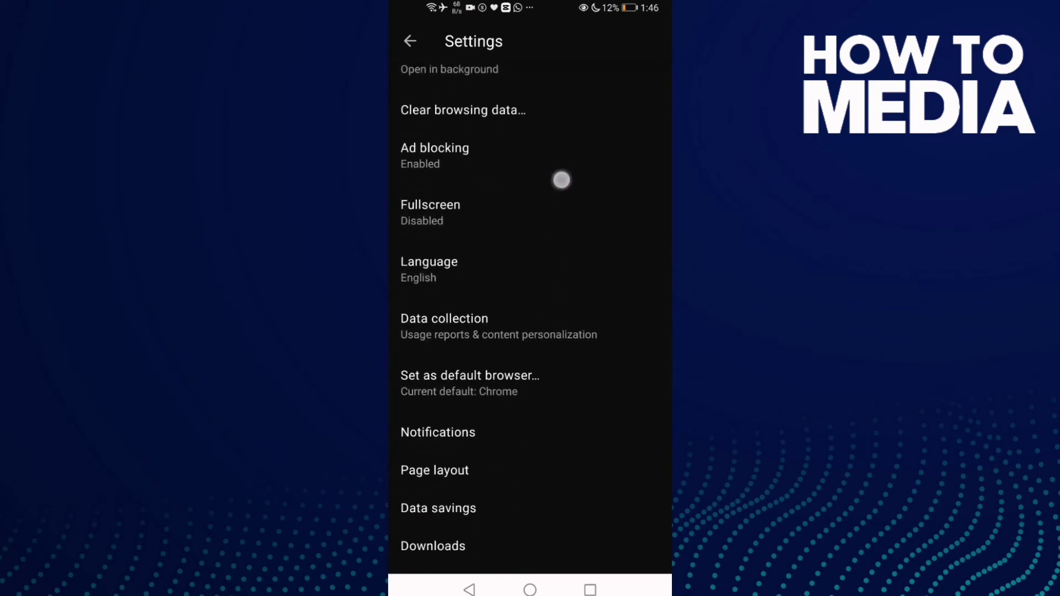
scroll(561, 177, up, 3)
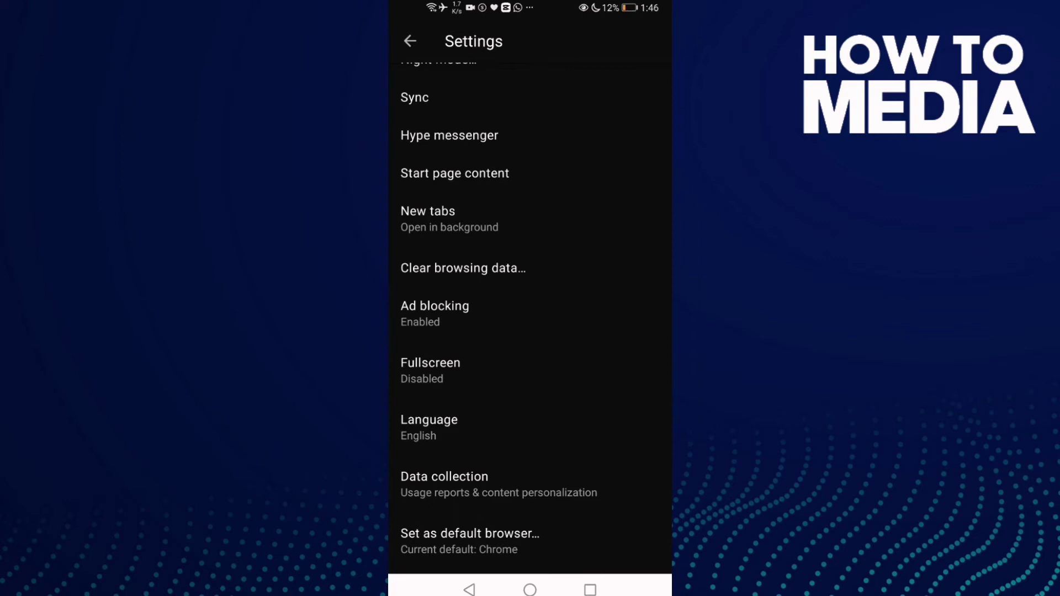
click(498, 309)
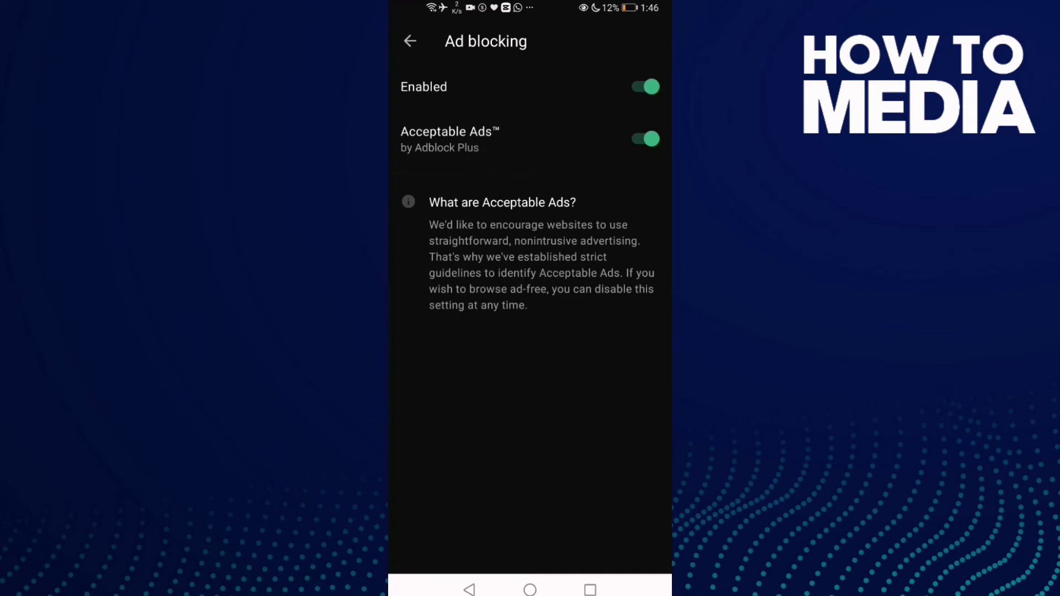
Step: Switch off Acceptable Ads, leaving ad blocking enabled, and return to the Android home screen
click(646, 139)
click(530, 590)
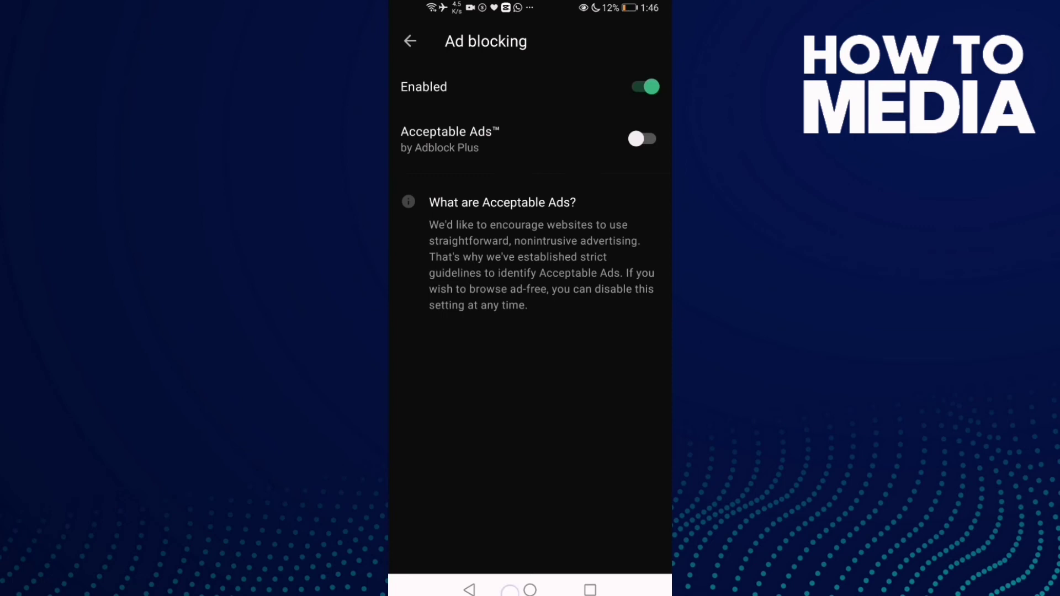